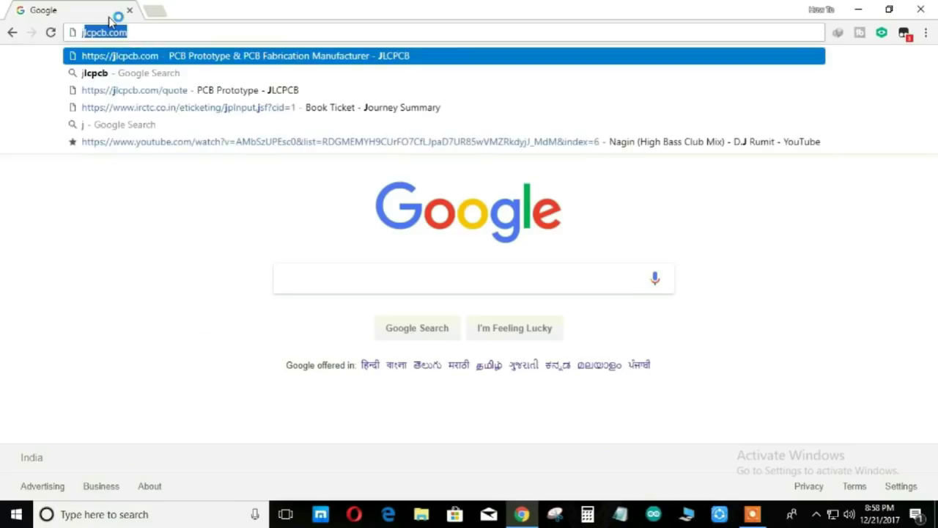
Load jlcpcb.com and check the quote's quantity options, keeping 5pcs.
type("lcpcb.com")
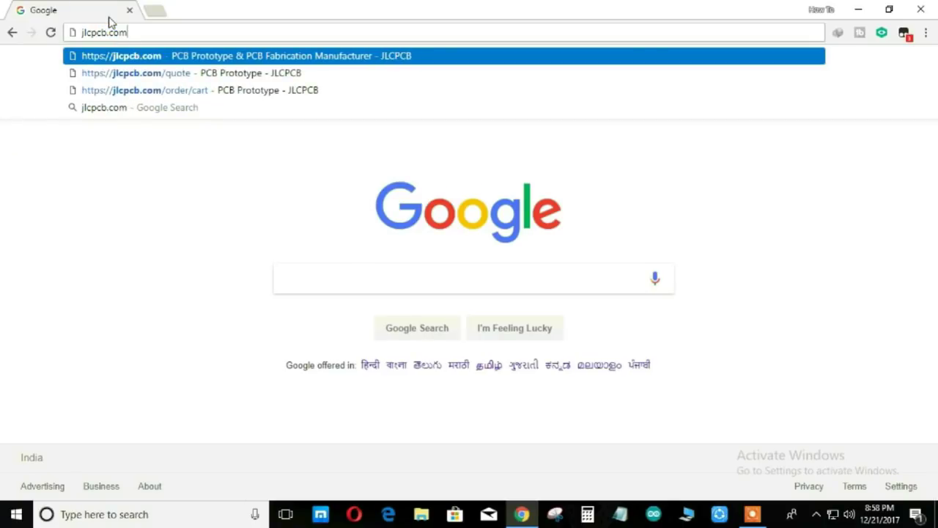
key("Return")
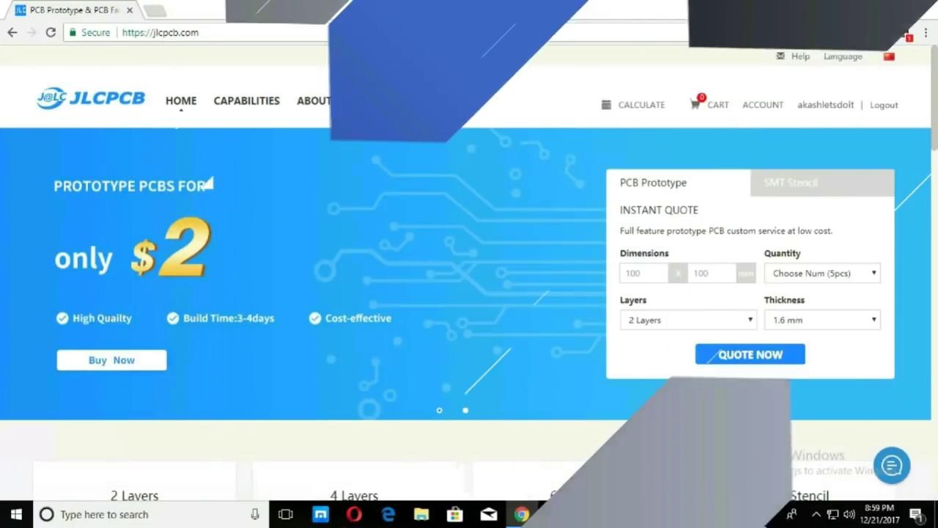
scroll(759, 112, "down", 1)
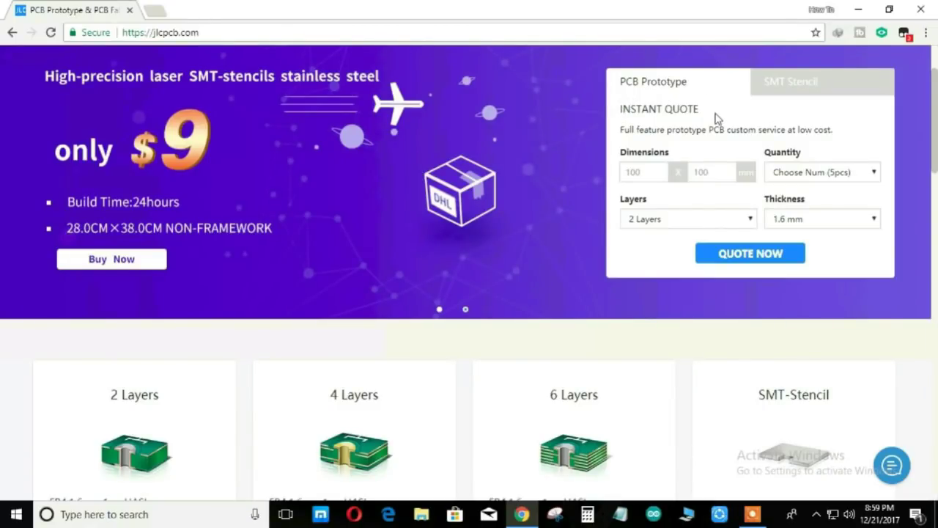
left_click(824, 176)
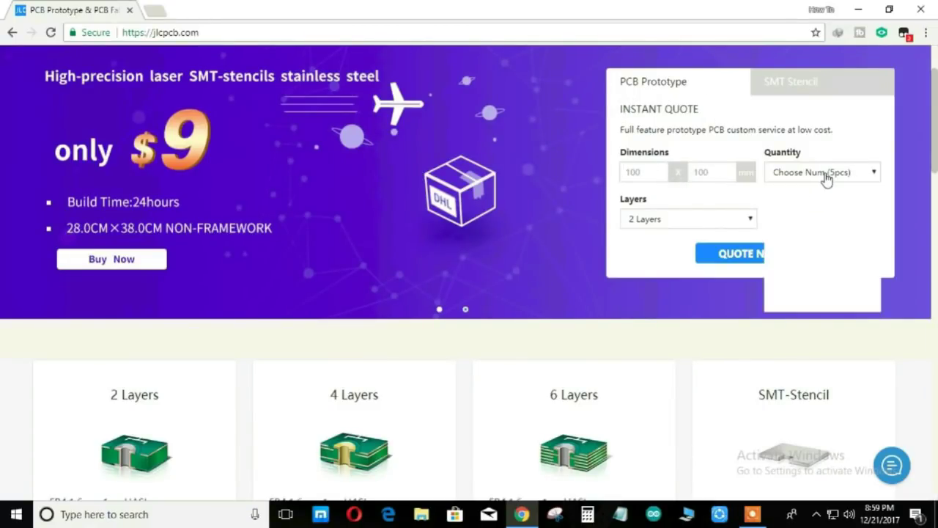
left_click(736, 200)
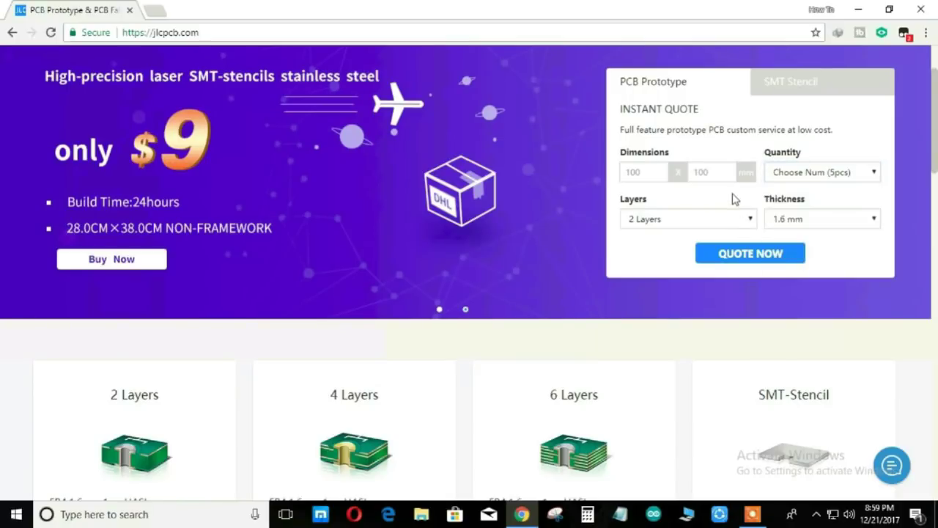
Review the pricing cards, highlighting the 2 Layers and SMT stencil headings.
scroll(363, 203, "down", 3)
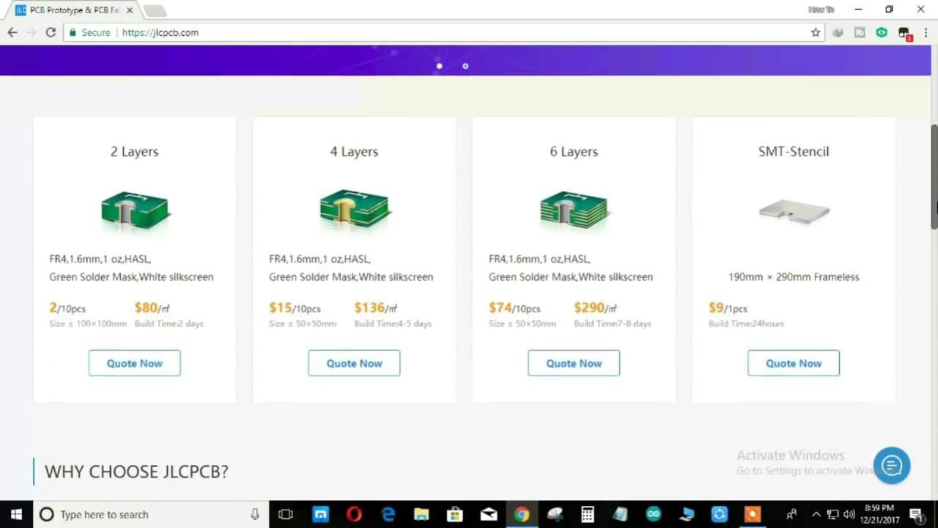
left_click_drag(109, 151, 150, 150)
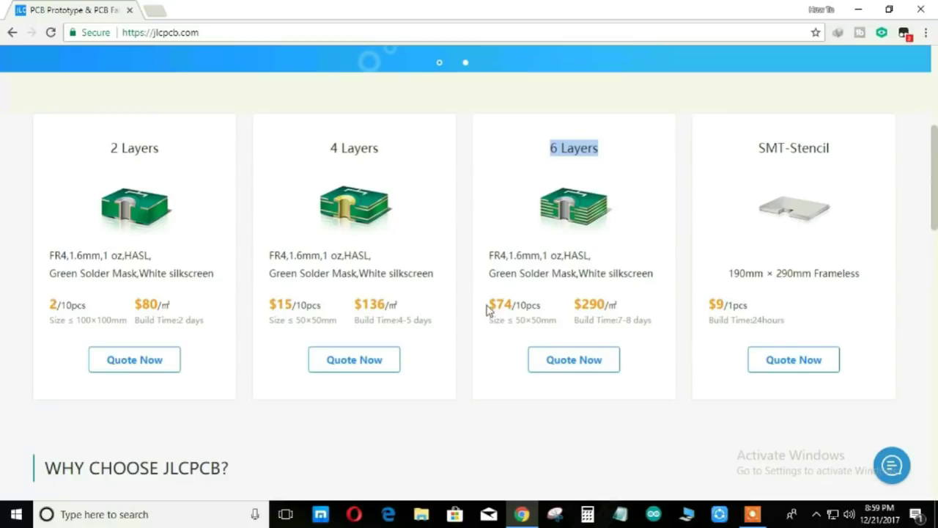
left_click_drag(758, 149, 799, 150)
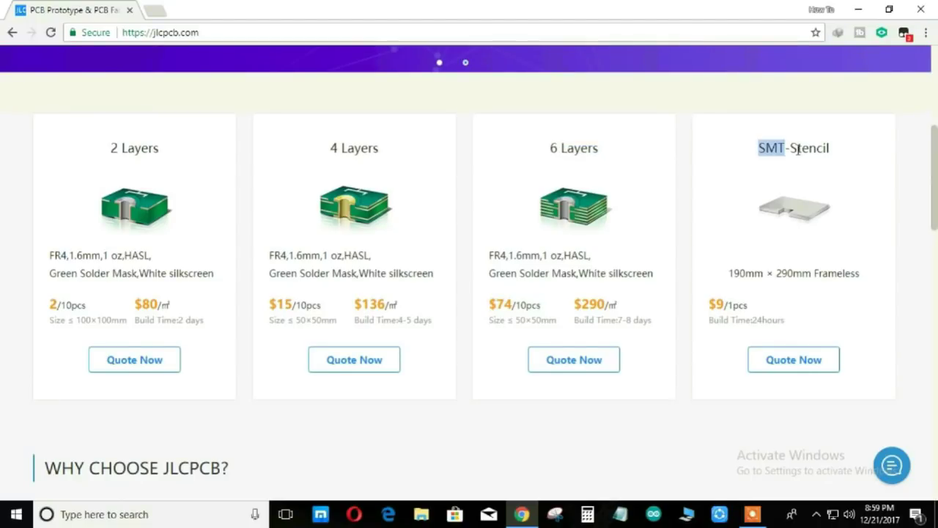
left_click_drag(711, 303, 747, 304)
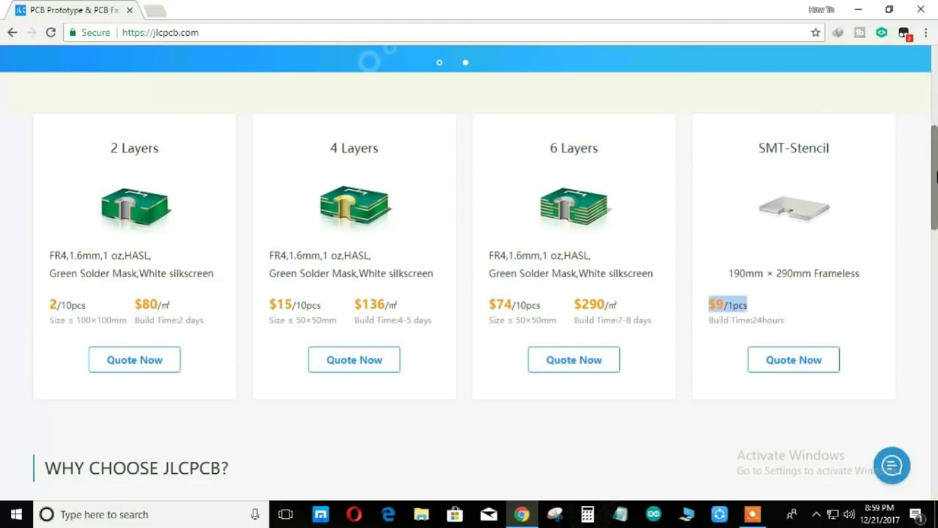
left_click_drag(934, 181, 936, 290)
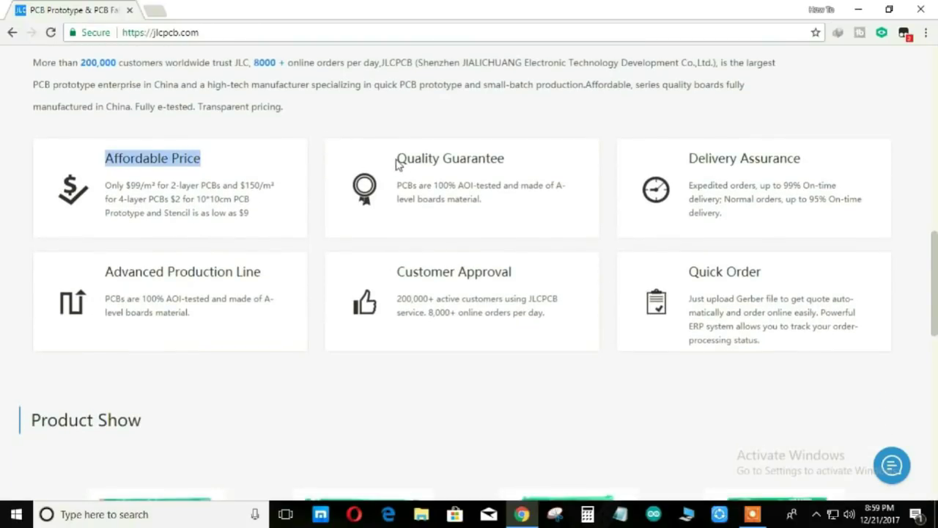
Highlight the Why Choose JLCPCB headings: Quality Guarantee, Delivery Assurance, Production Line, Quick Order.
left_click_drag(396, 163, 515, 162)
left_click_drag(693, 163, 815, 168)
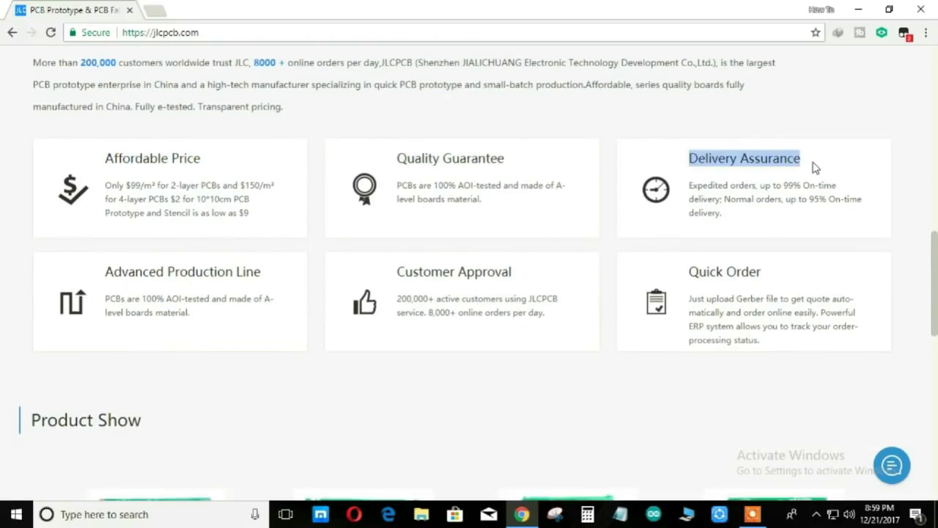
left_click_drag(107, 273, 279, 275)
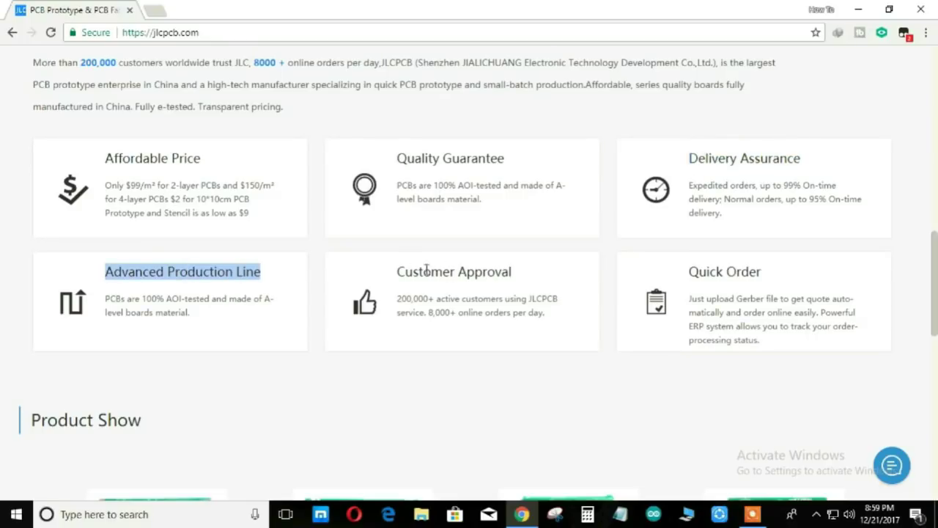
left_click_drag(396, 277, 540, 278)
left_click_drag(698, 272, 797, 302)
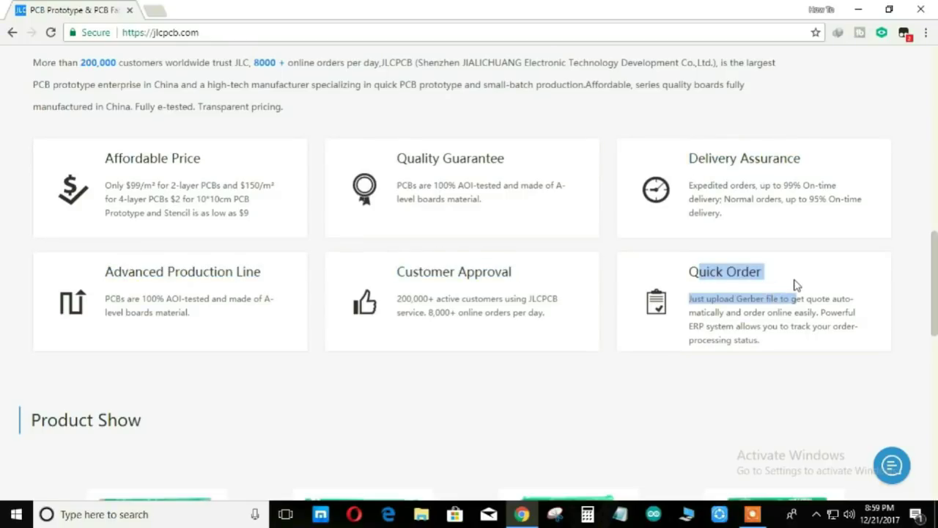
scroll(936, 271, "down", 2)
scroll(936, 271, "down", 2)
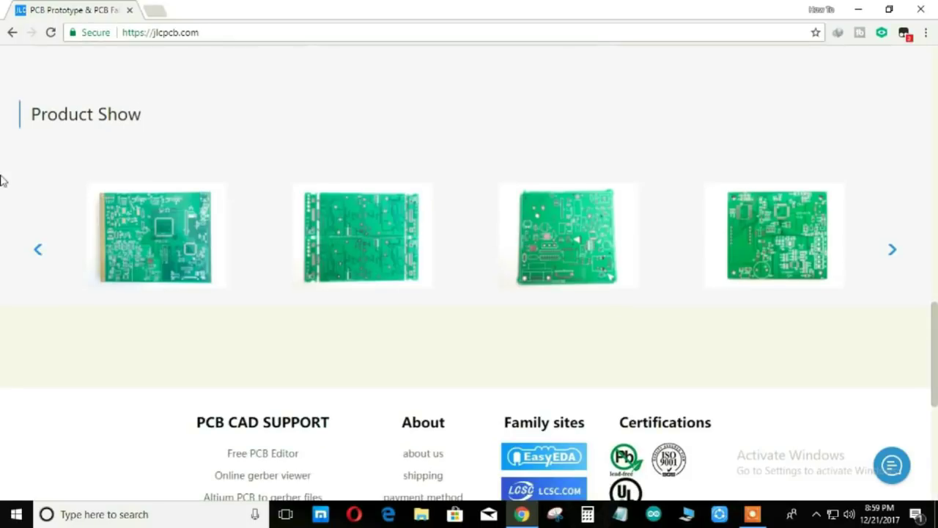
left_click_drag(35, 115, 135, 132)
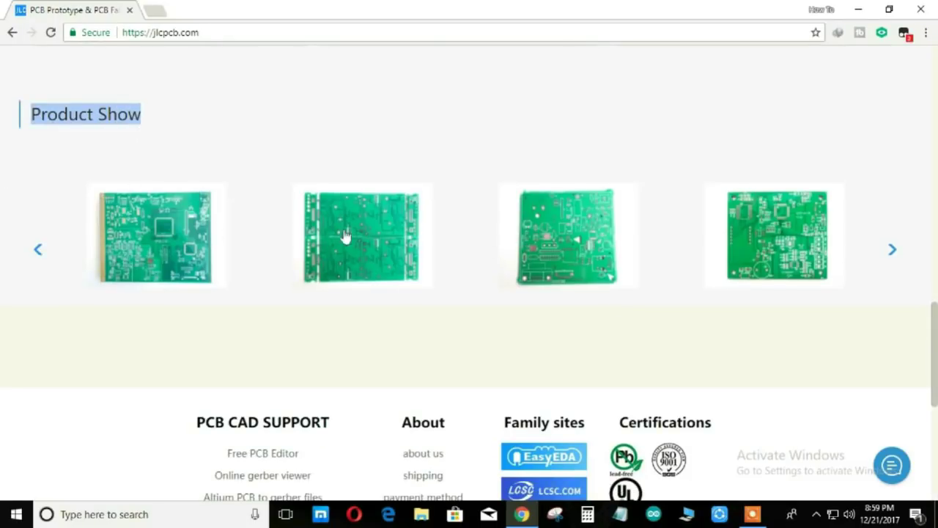
scroll(935, 293, "down", 3)
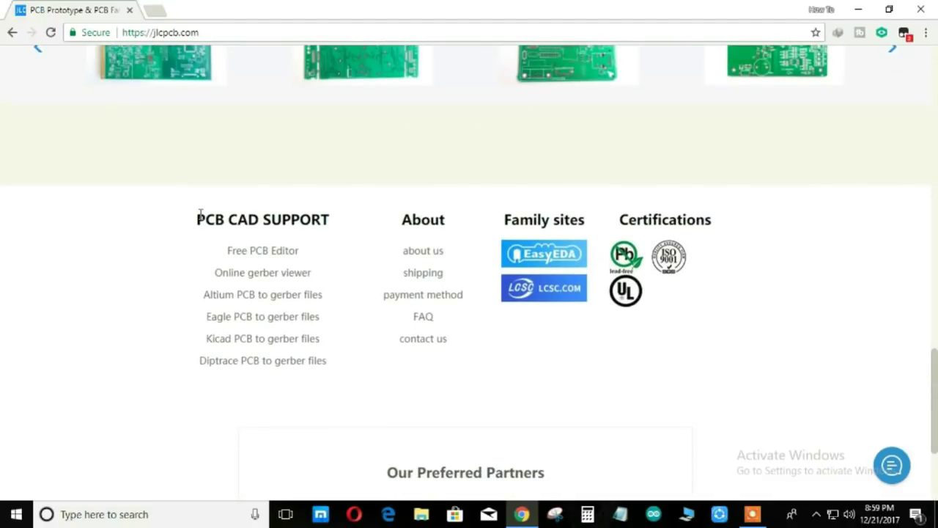
left_click_drag(198, 219, 251, 355)
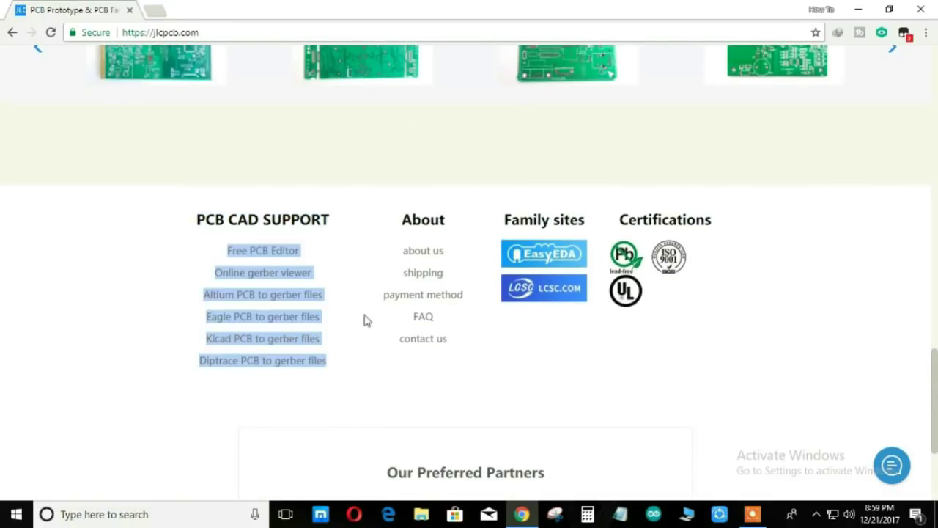
left_click(484, 241)
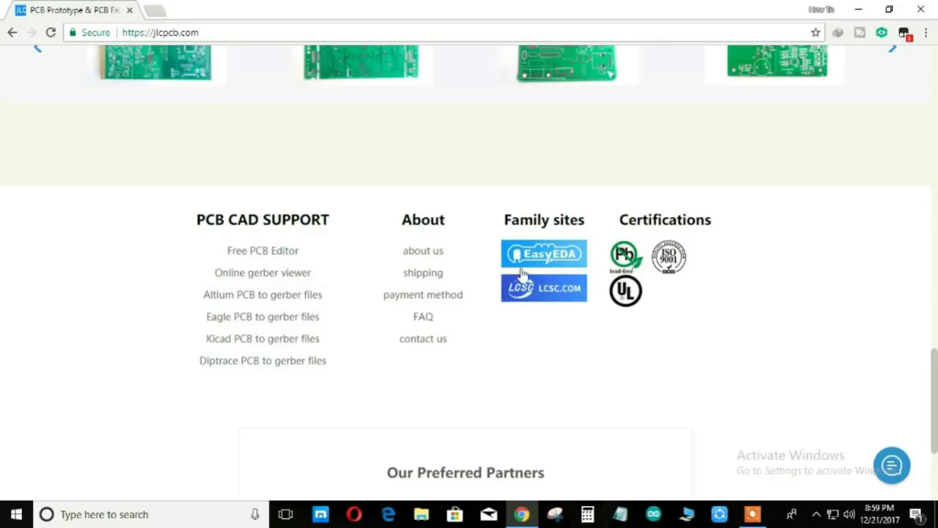
left_click_drag(499, 234, 575, 264)
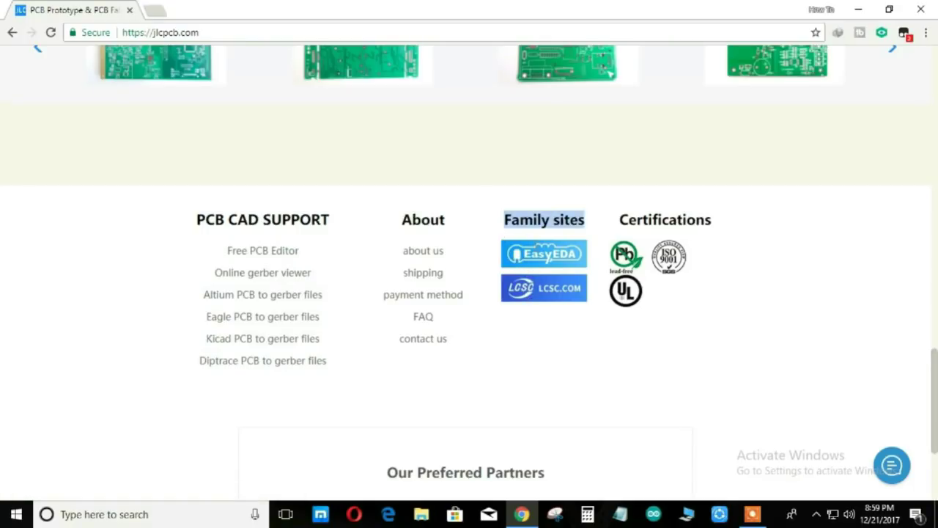
left_click_drag(487, 283, 599, 302)
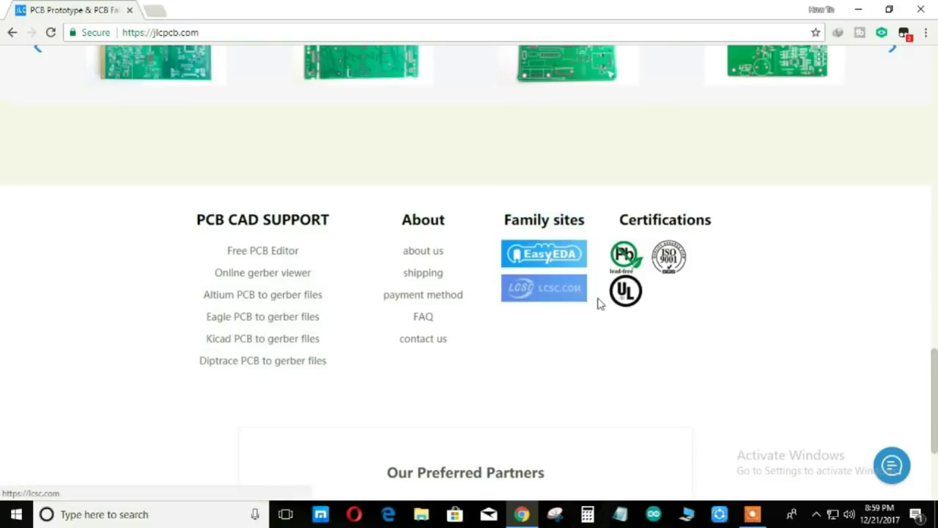
scroll(499, 304, "down", 2)
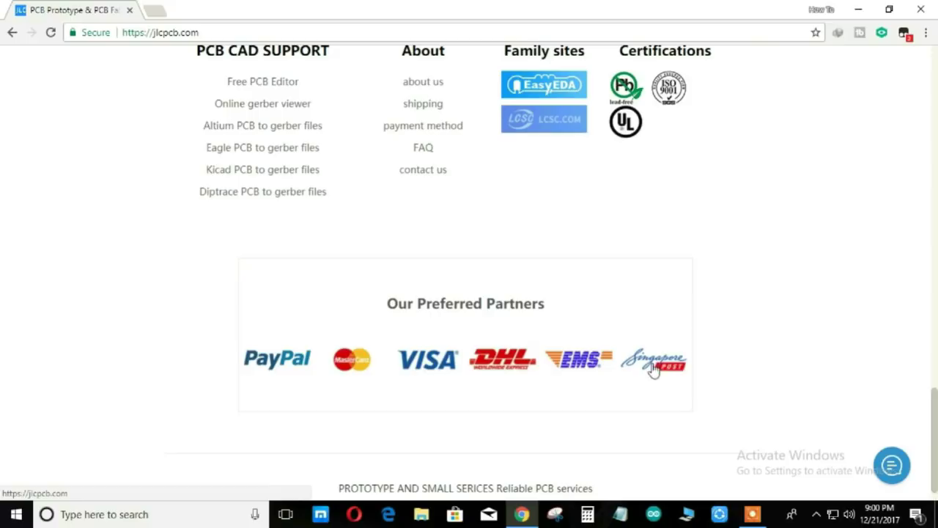
left_click_drag(934, 429, 935, 150)
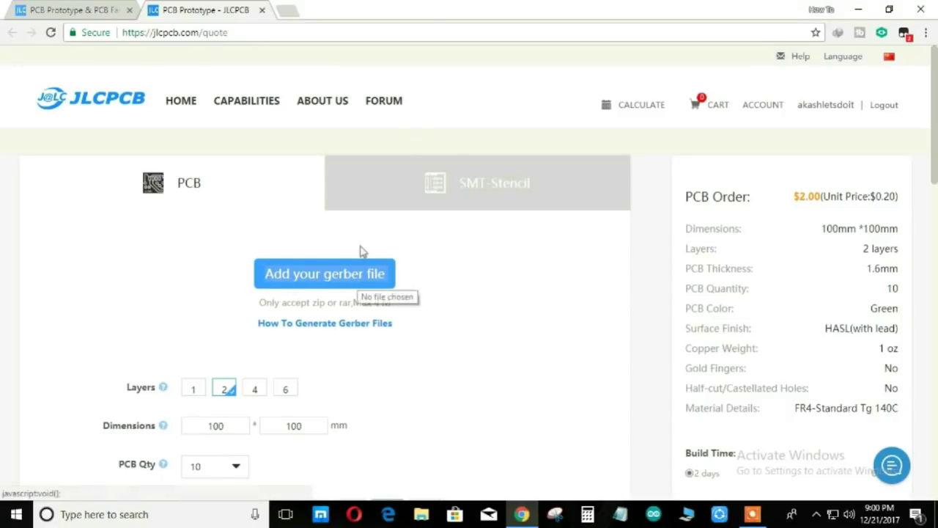
Reveal the Led Gerber archive on the desktop, then restore the full-screen browser.
left_click_drag(469, 10, 706, 59)
left_click_drag(185, 155, 236, 157)
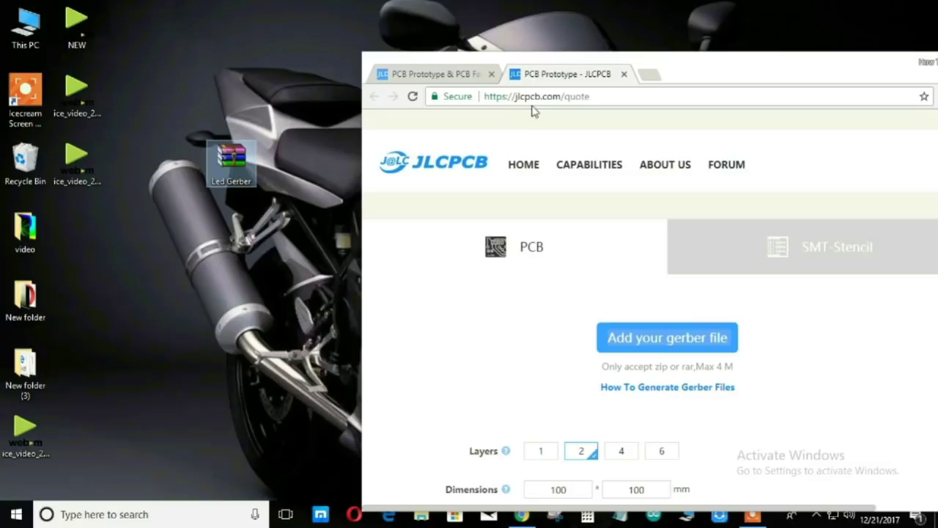
double_click(685, 59)
Upload the Led Gerber archive as the quote's Gerber file.
left_click(375, 274)
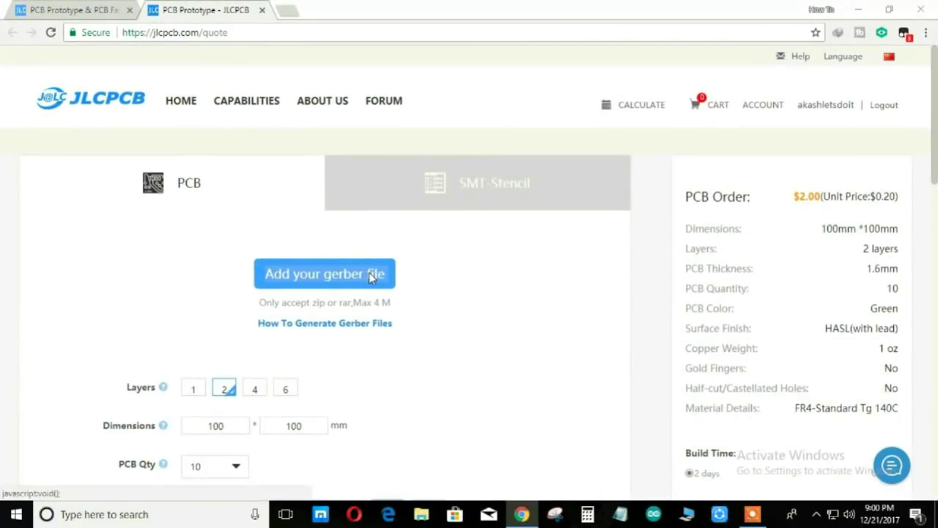
left_click(615, 127)
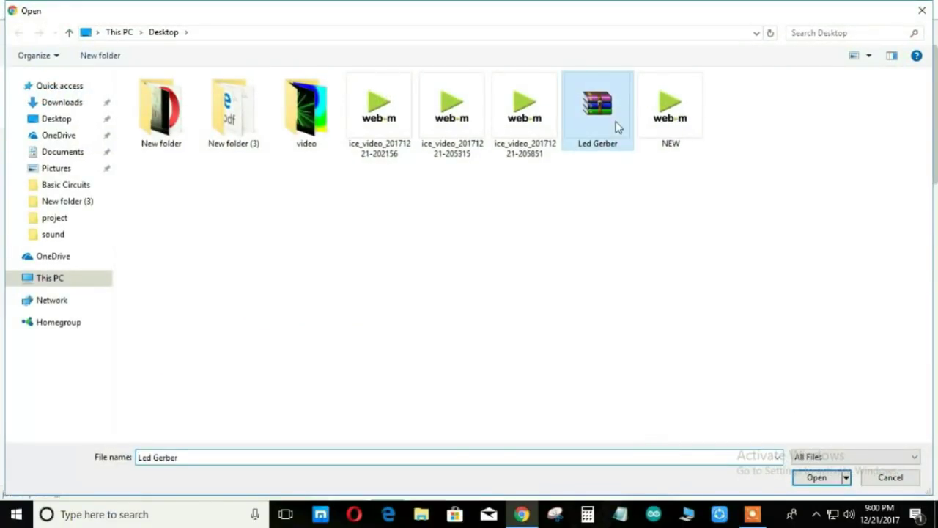
left_click(818, 477)
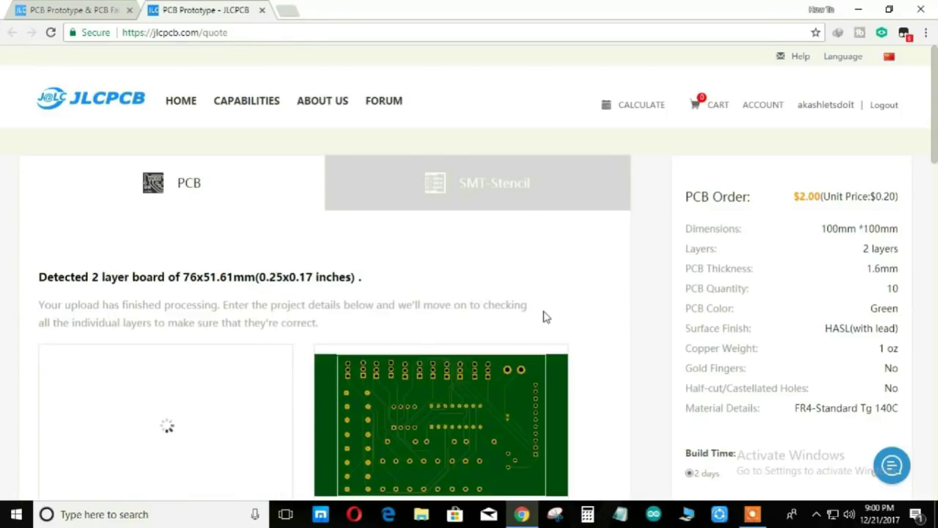
scroll(851, 154, "down", 1)
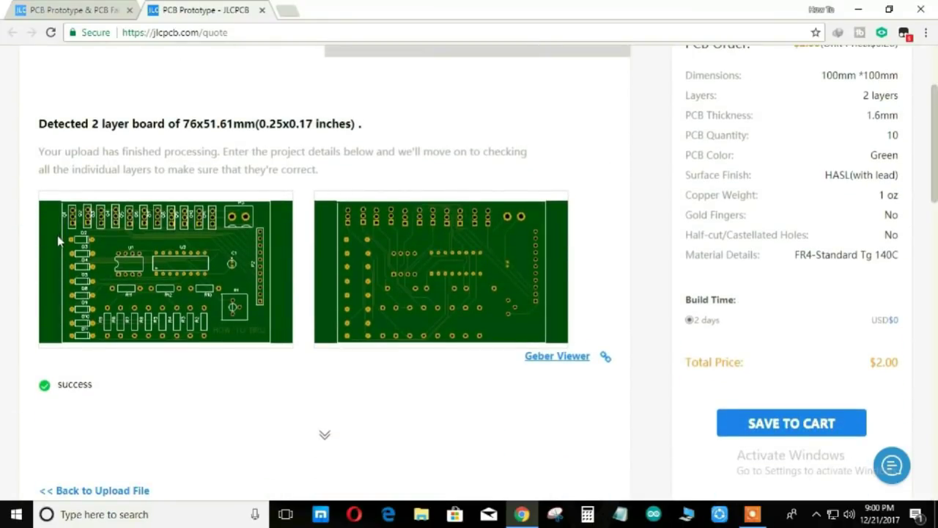
left_click_drag(936, 178, 936, 274)
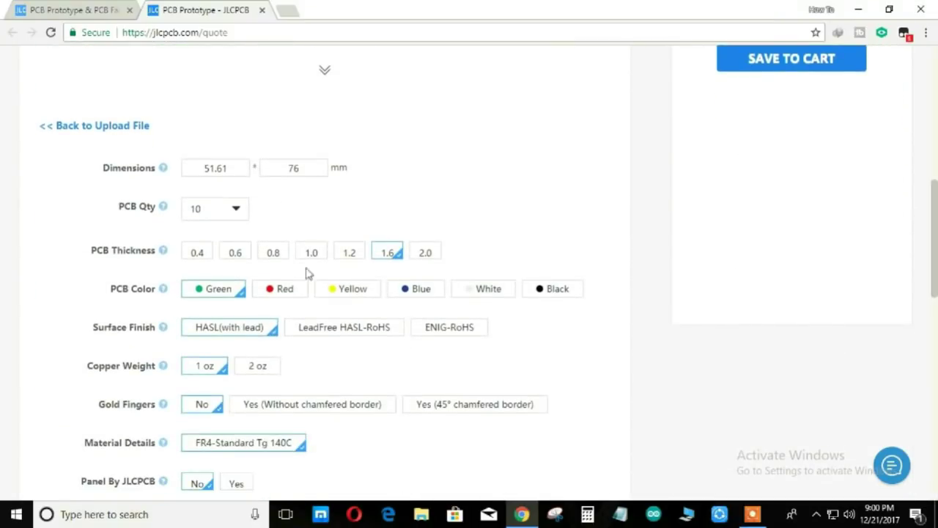
left_click_drag(136, 172, 155, 170)
left_click(219, 213)
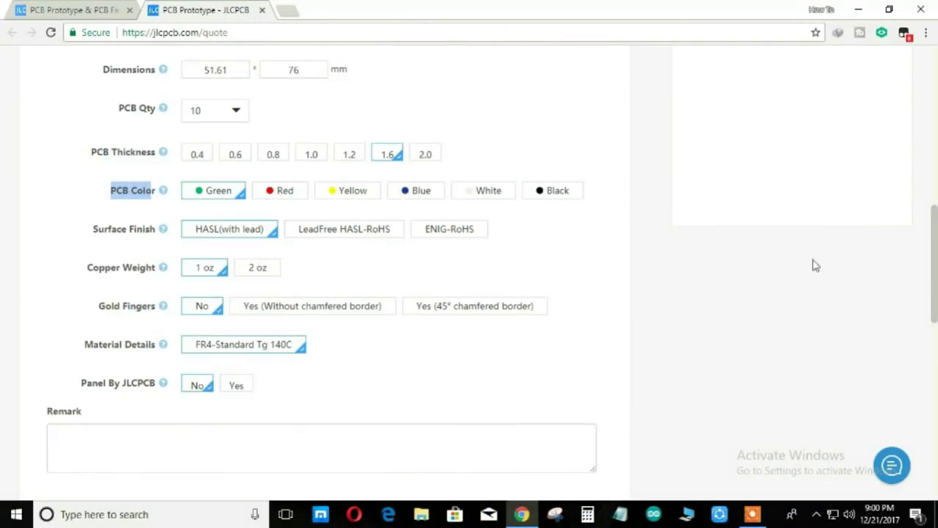
left_click_drag(934, 290, 935, 237)
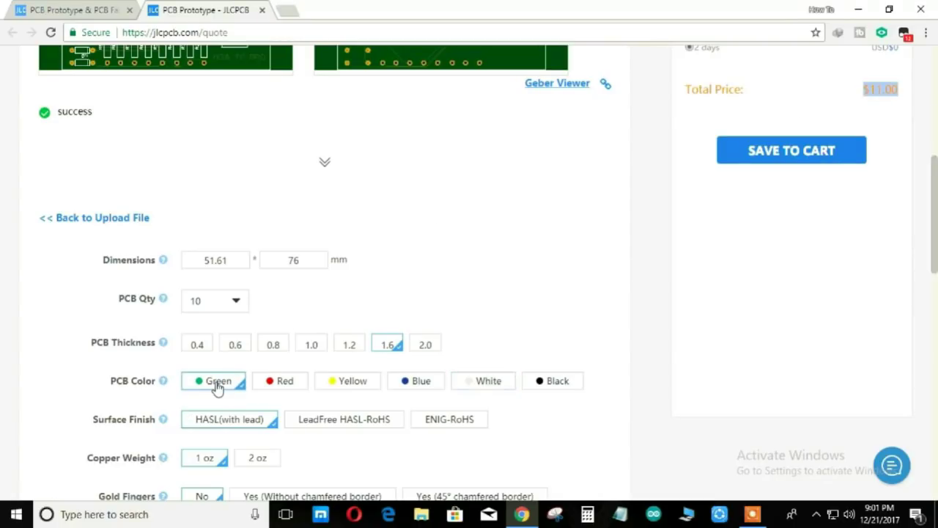
scroll(856, 354, "down", 10)
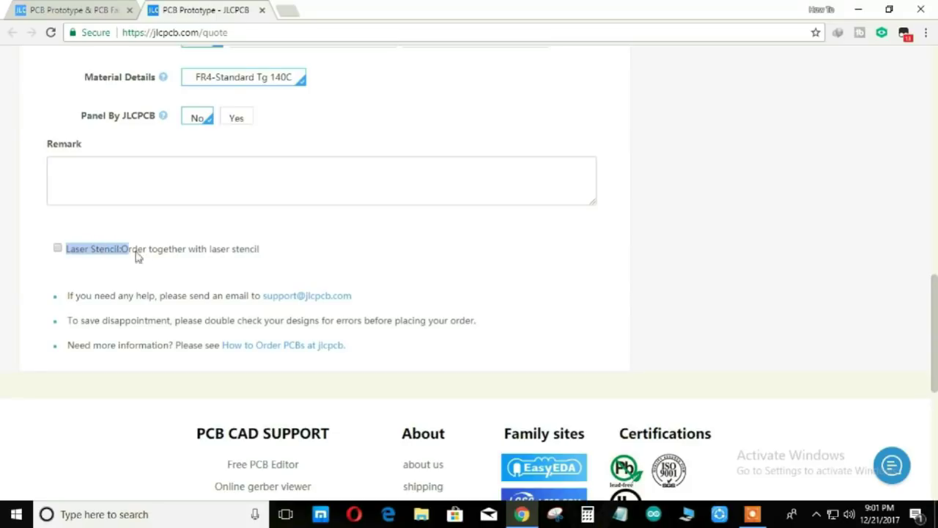
left_click_drag(137, 256, 262, 256)
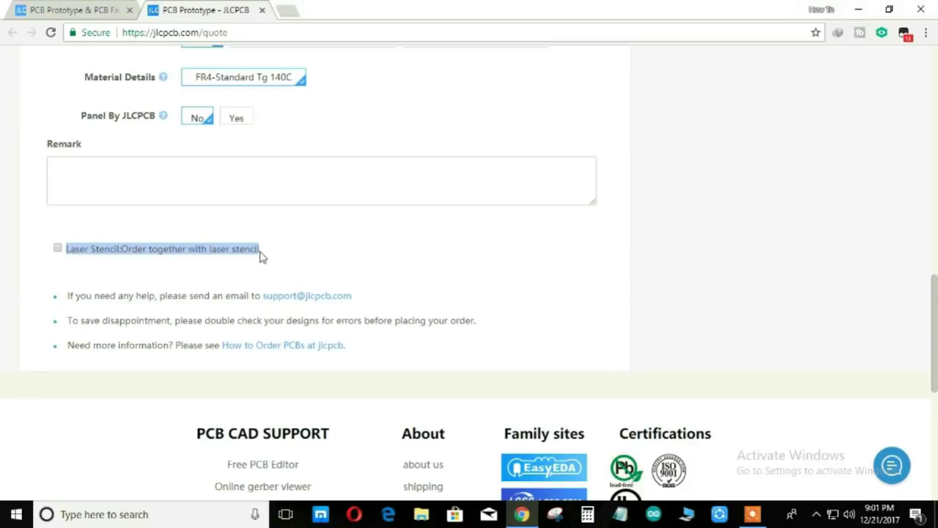
left_click(317, 254)
scroll(296, 260, "down", 1)
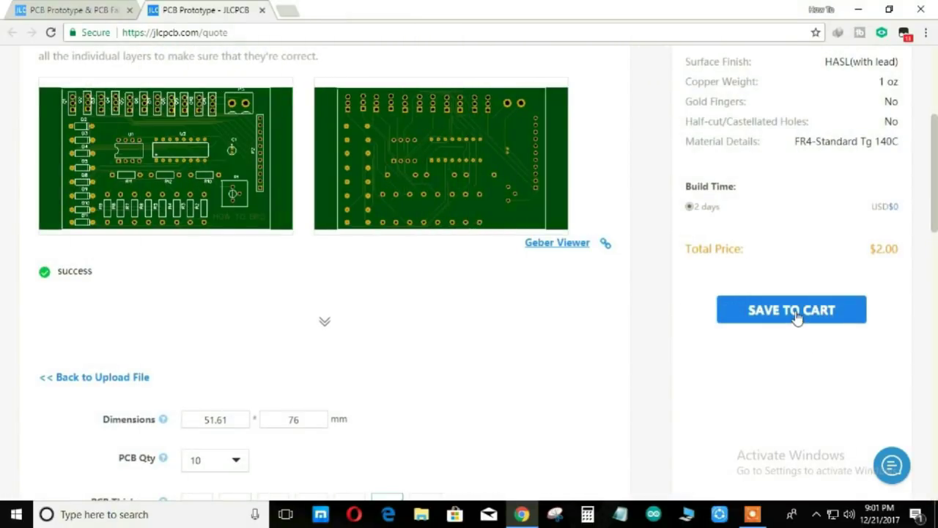
Save the Led Gerber board to the cart and show its full PCB specifications.
left_click(797, 314)
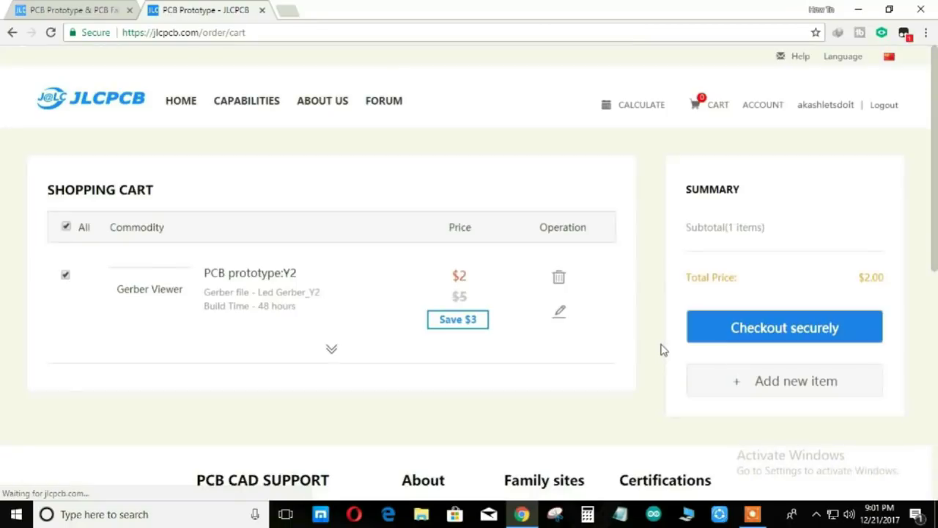
scroll(937, 183, "down", 1)
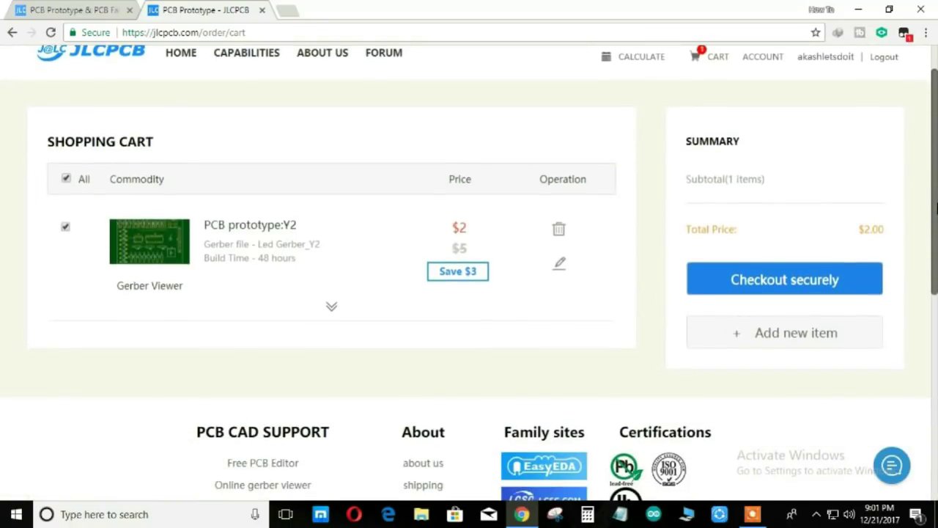
left_click(334, 308)
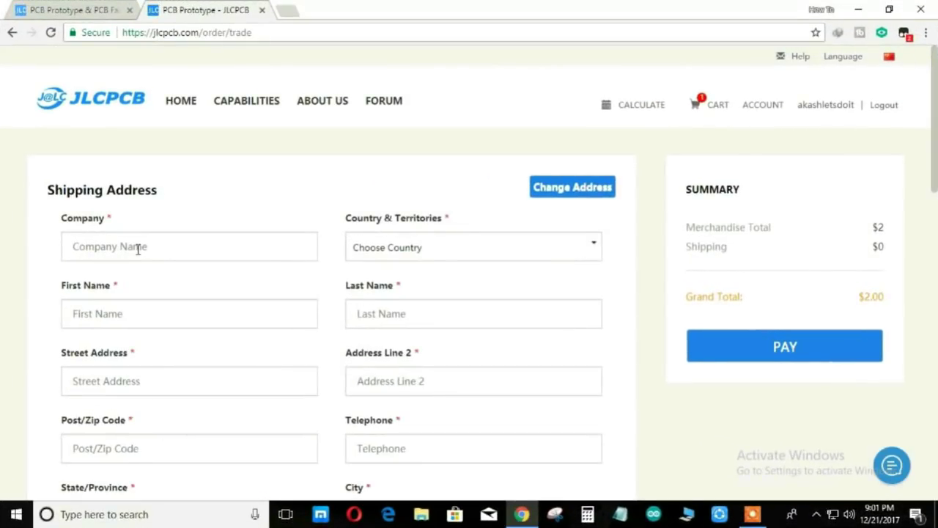
left_click_drag(934, 173, 925, 316)
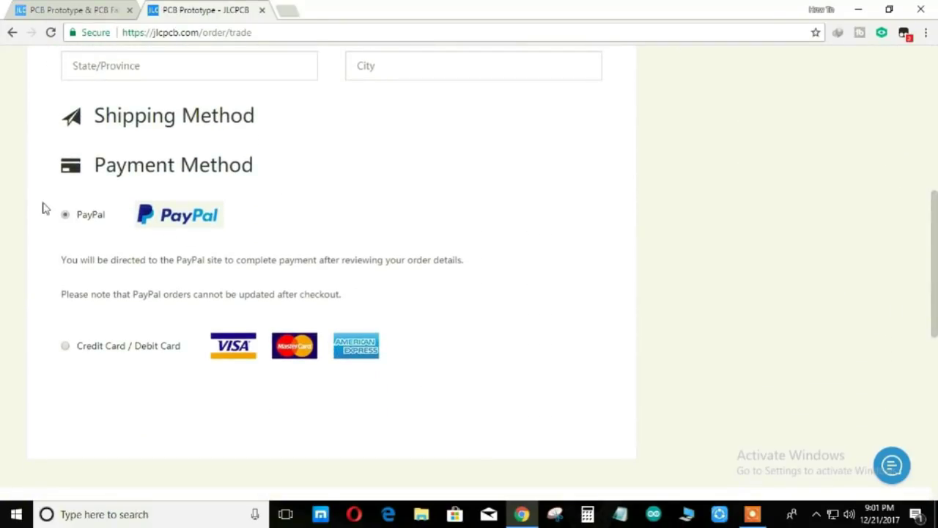